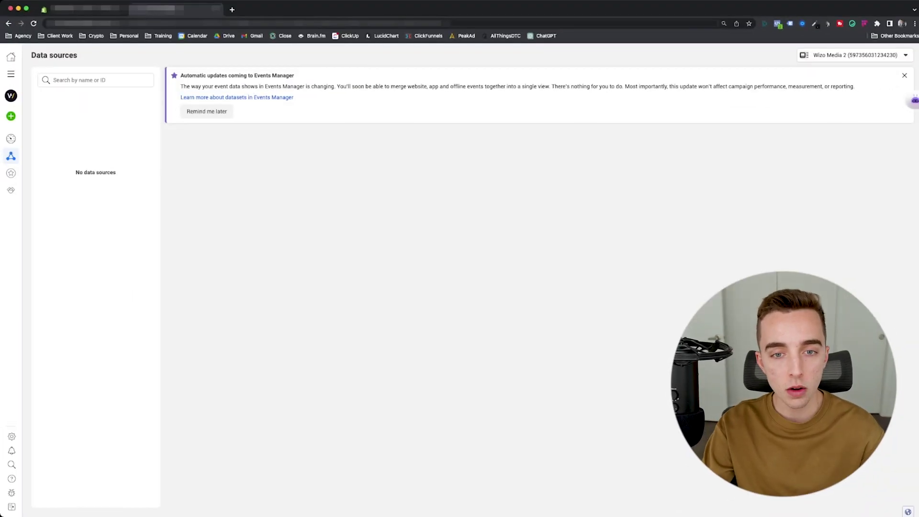
Go from the All tools menu to Events Manager's Data sources page
click(10, 74)
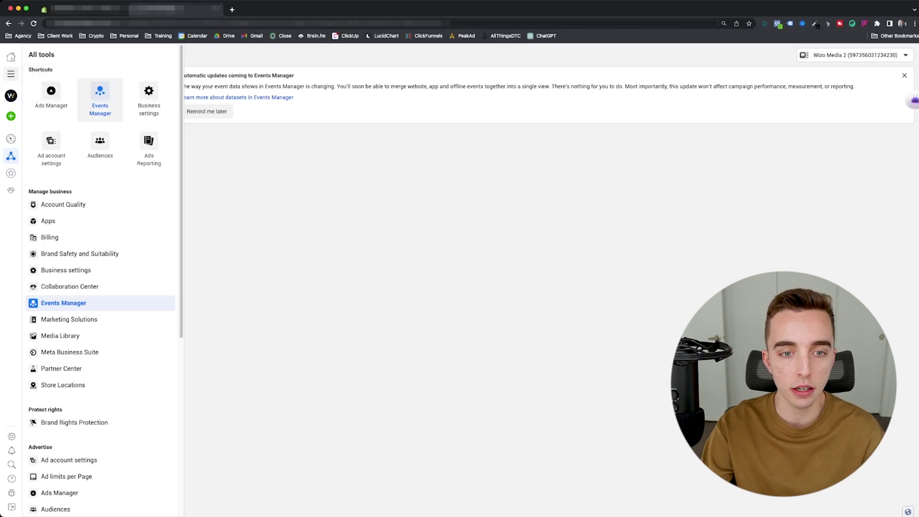
click(100, 98)
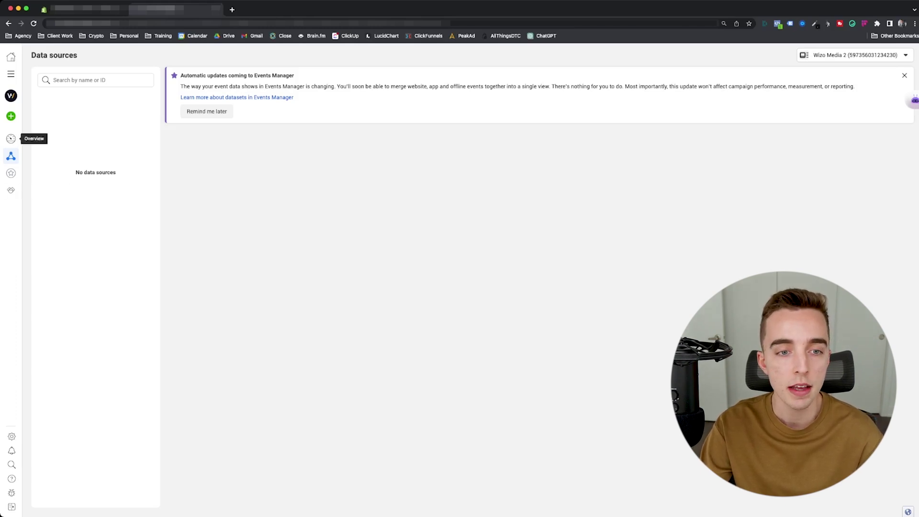
Start connecting a new Web data source
mouse_move(12, 139)
click(49, 117)
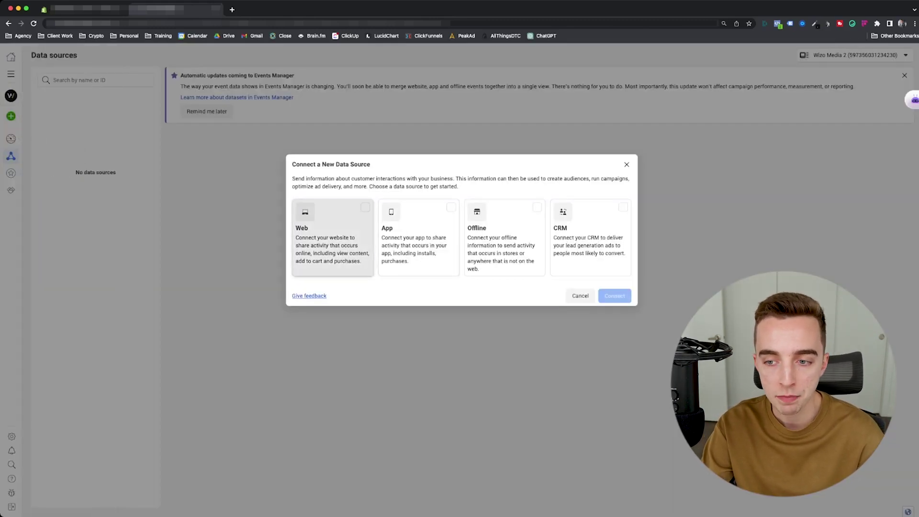
click(332, 237)
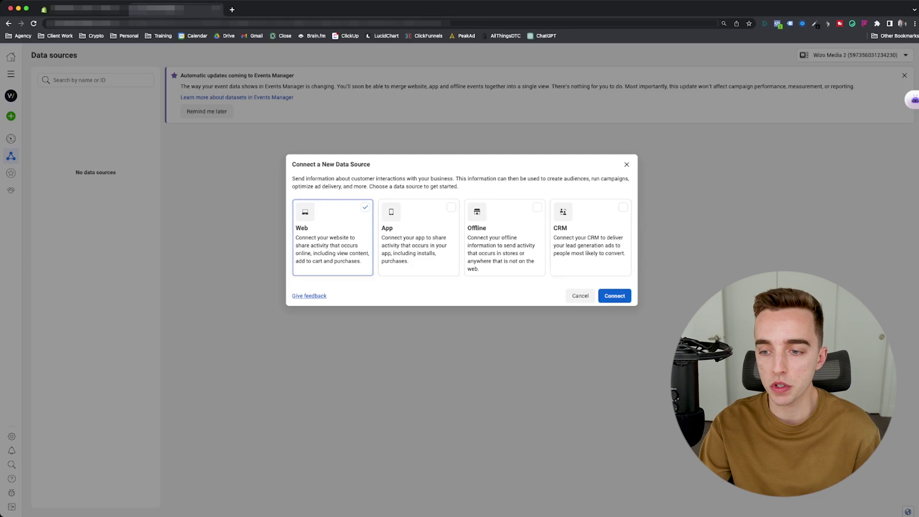
click(615, 295)
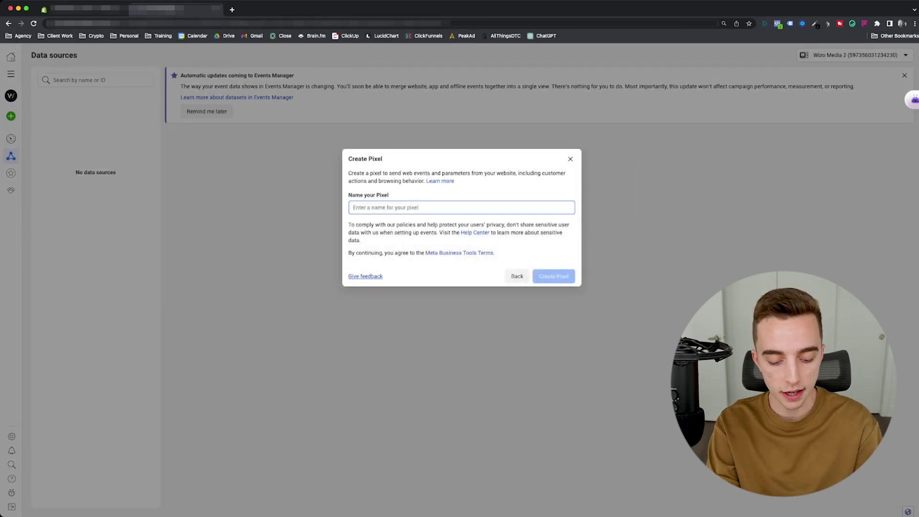
Name the new pixel 'Store Name' and create it
text(Sotre)
key(BackSpace)
key(BackSpace)
key(BackSpace)
key(BackSpace)
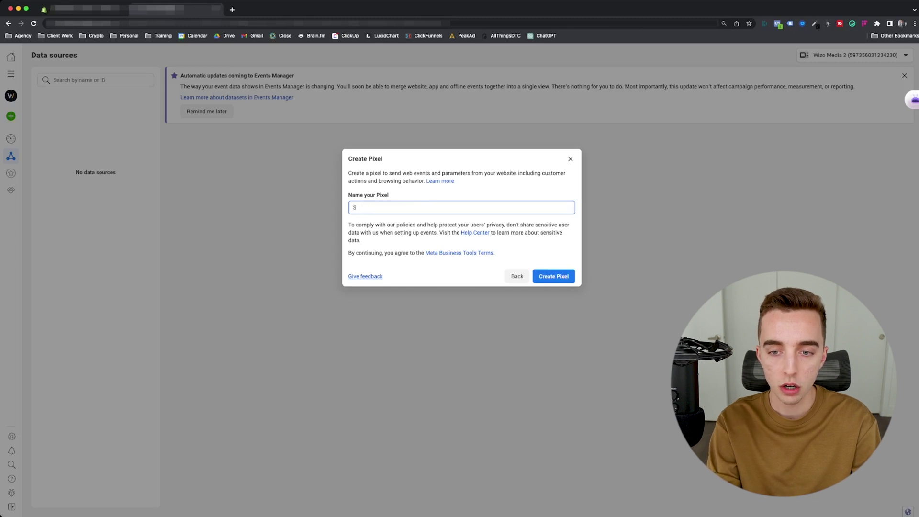
text(tore Name)
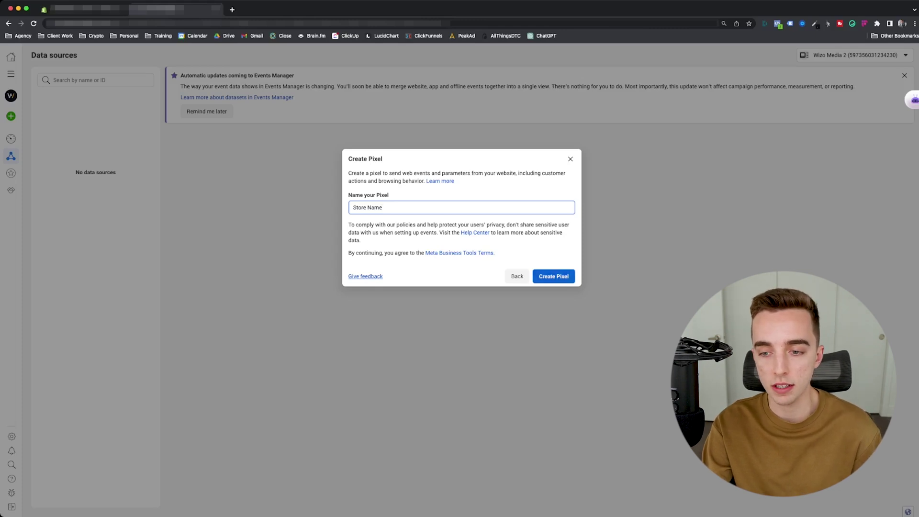
key(Return)
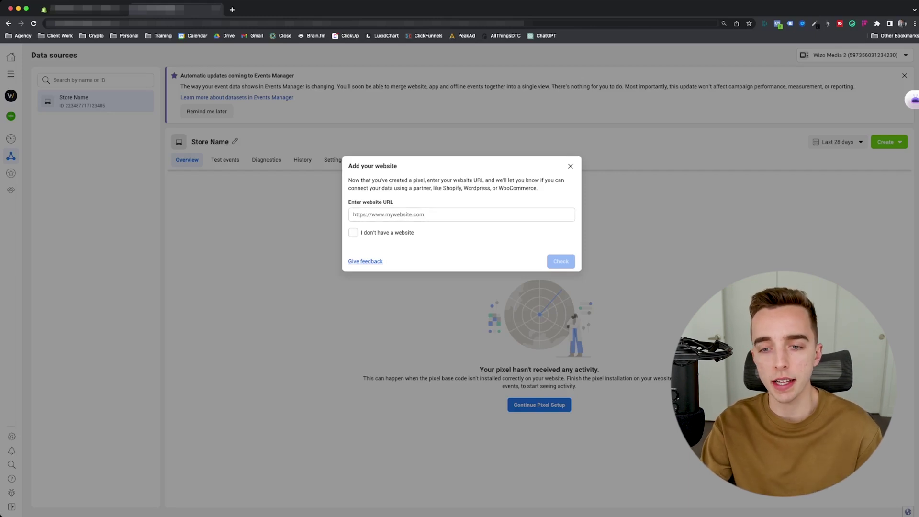
Replace the pixel's website URL with the store's address and continue to the Shopify connection
key(super+a)
key(BackSpace)
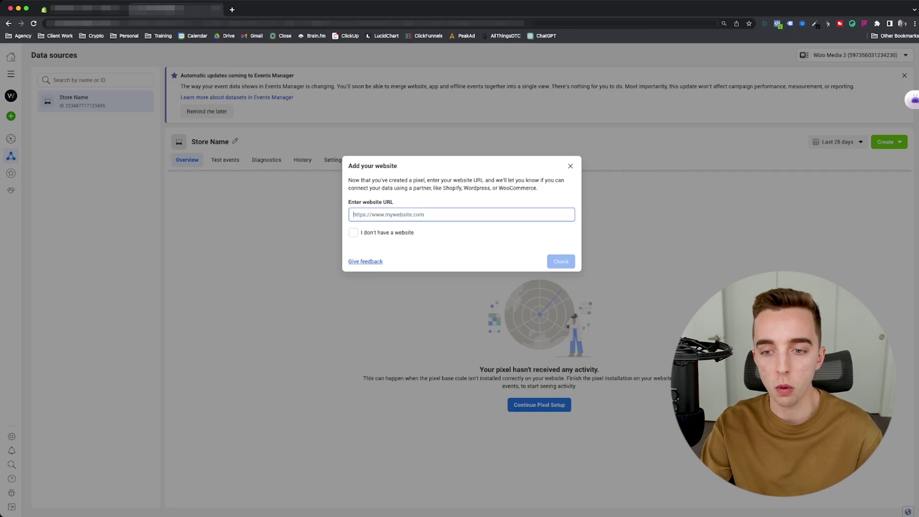
key(super+v)
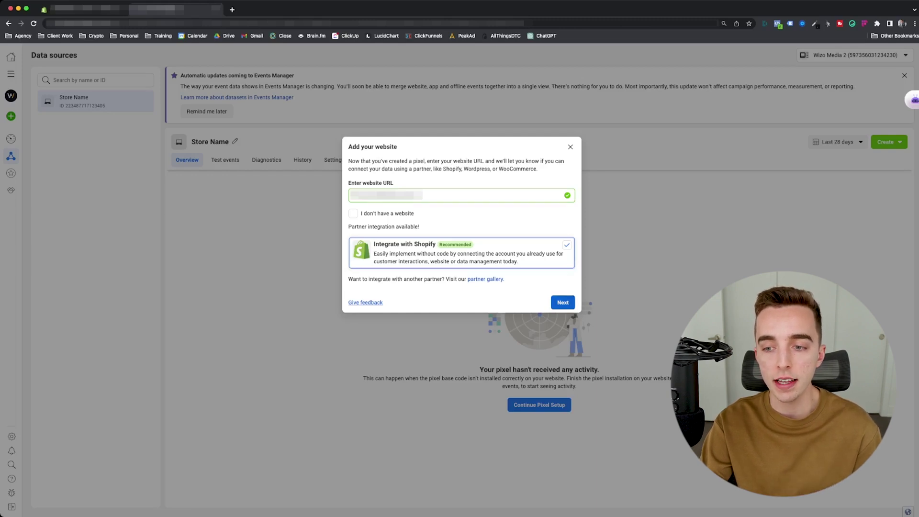
click(563, 302)
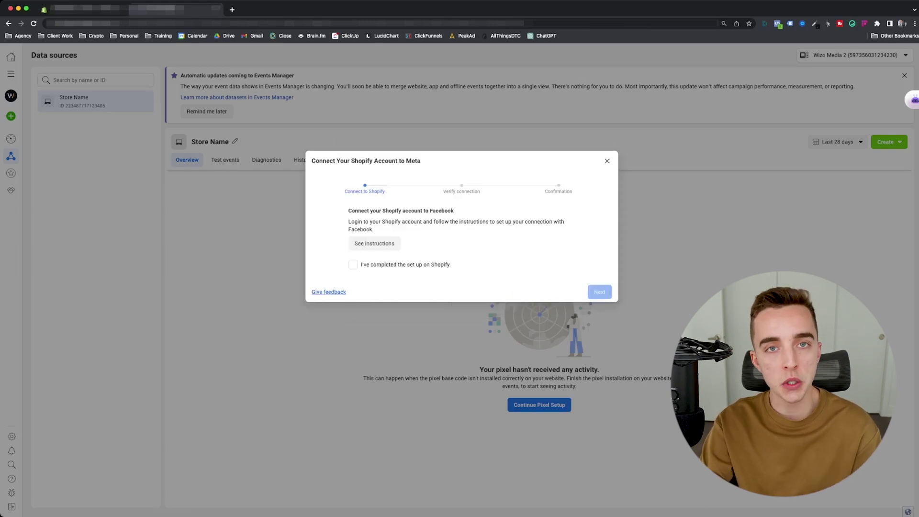
drag(348, 211, 454, 211)
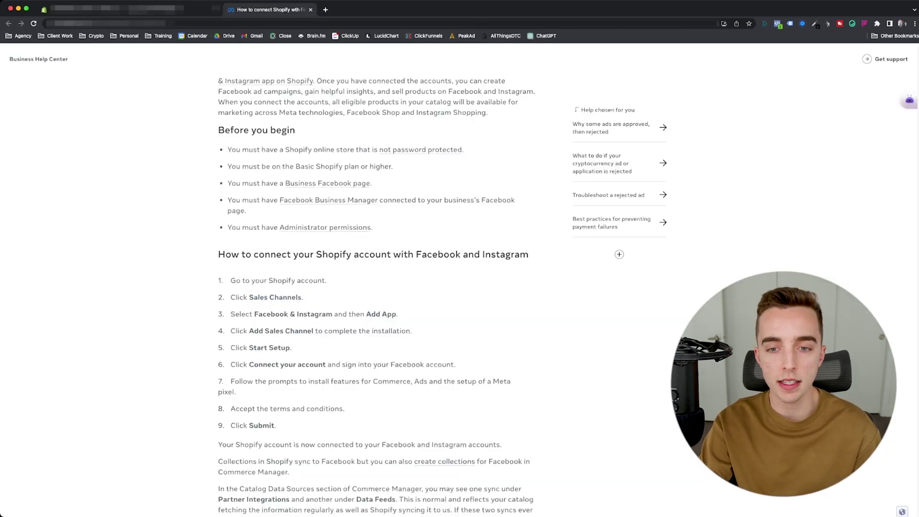
Review the Business Manager and administrator-permission requirements, then go to Shopify's sales channels
drag(227, 149, 373, 227)
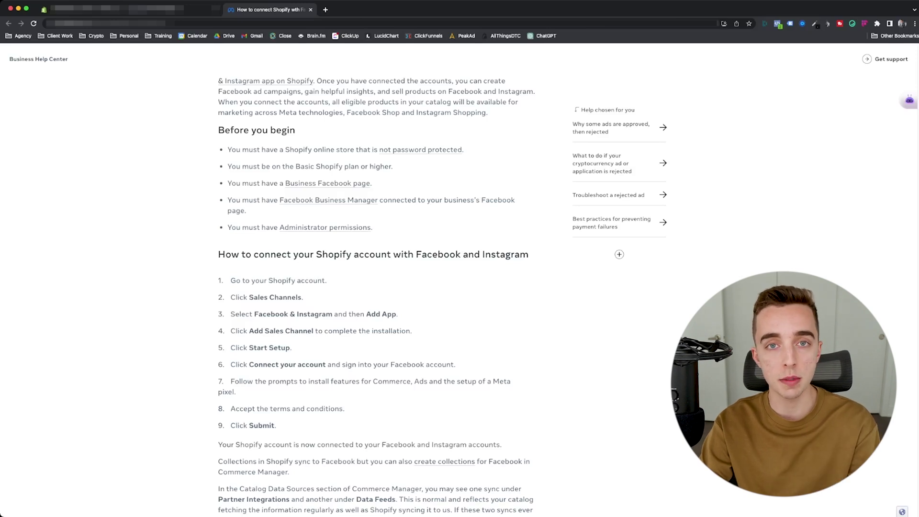
drag(242, 200, 408, 200)
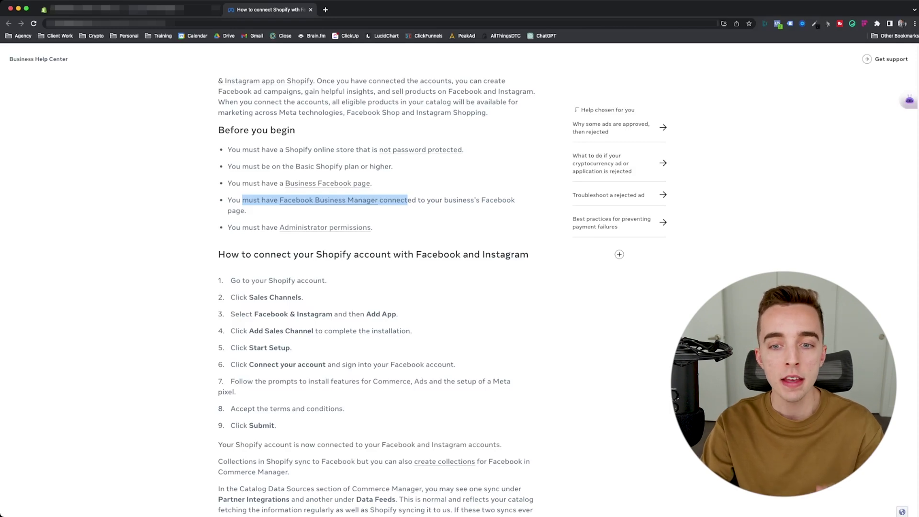
drag(248, 228, 373, 228)
click(373, 227)
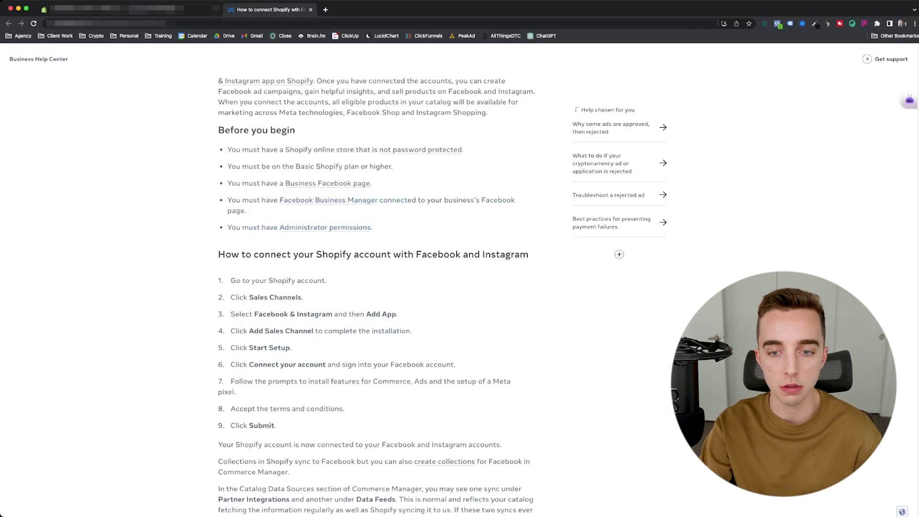
scroll(376, 287, down, 3)
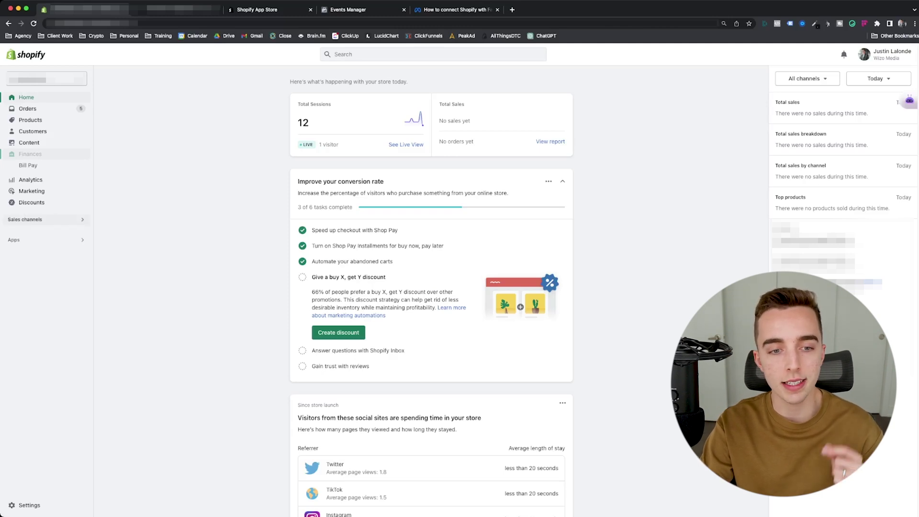
click(25, 220)
Open App and sales channel settings from the Shopify Sales channels list
key(Up)
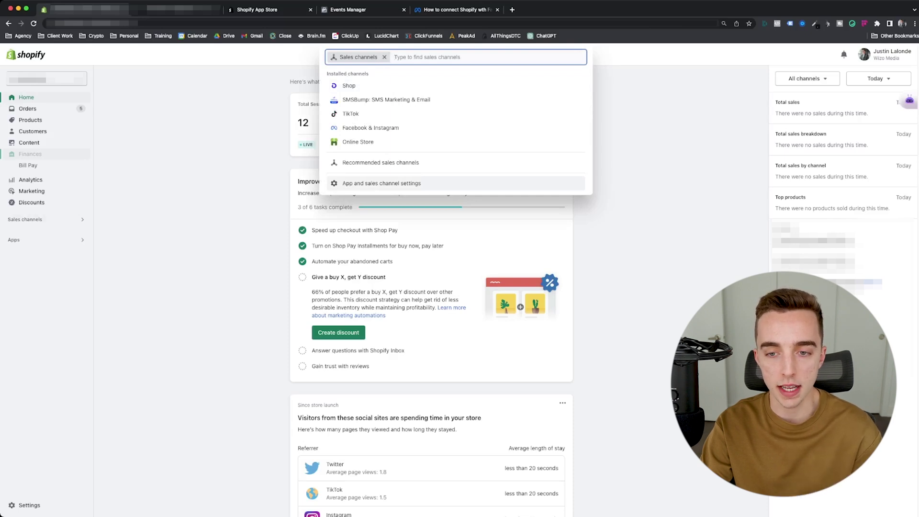
key(Return)
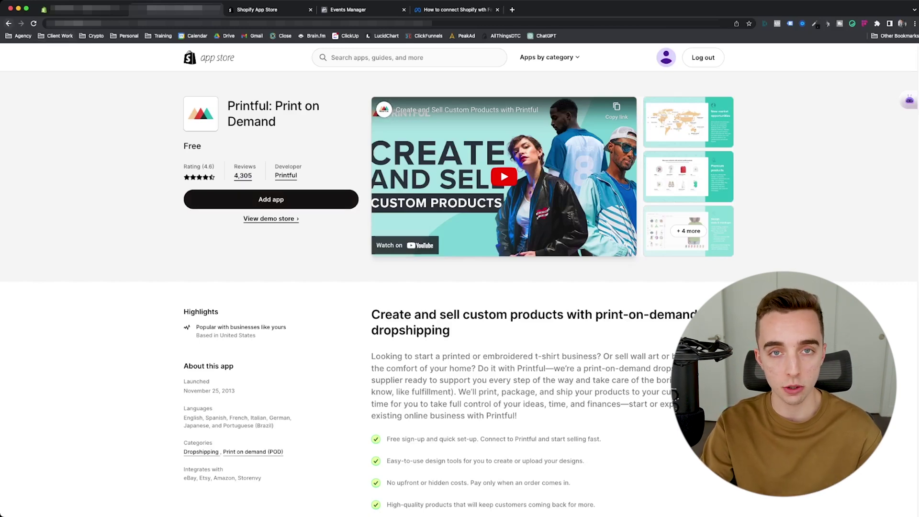
Compare the Shopify connection help article against the Shopify App Store page
key(ctrl+Tab)
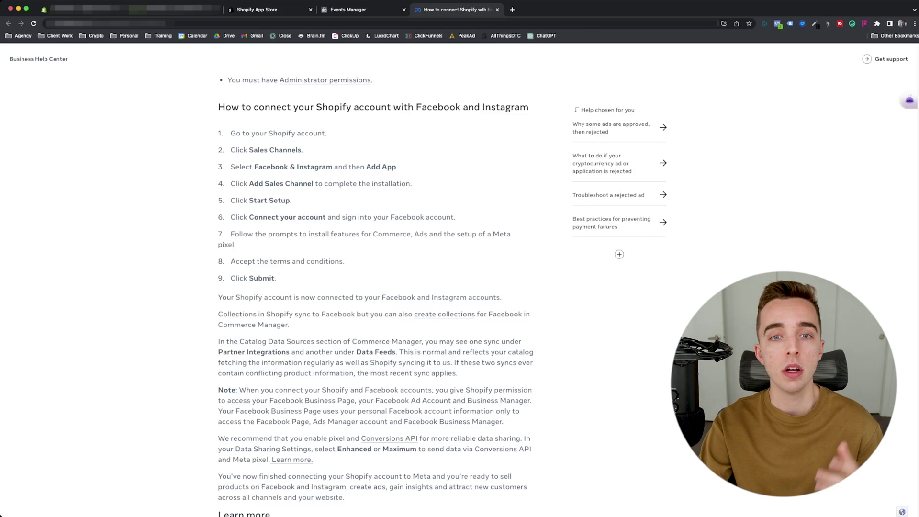
key(super+alt+Left)
key(super+alt+Left)
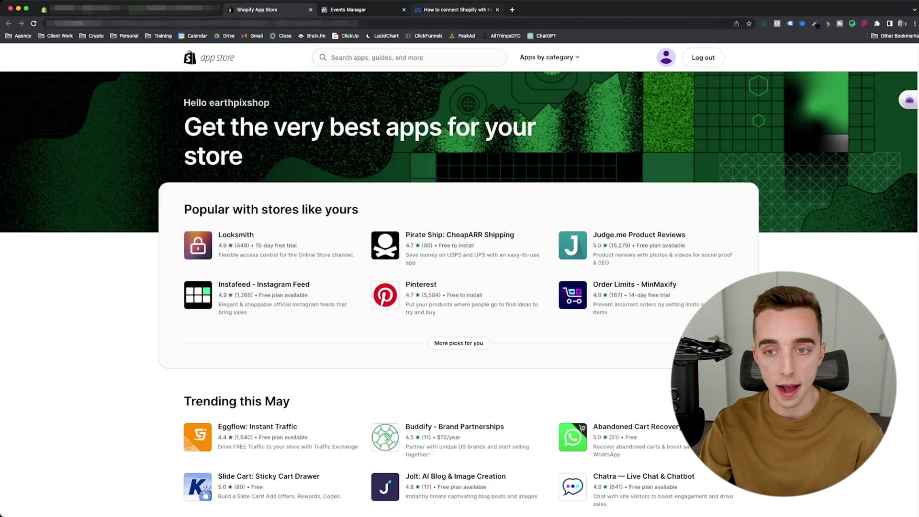
key(super+alt+Right)
key(super+alt+Right)
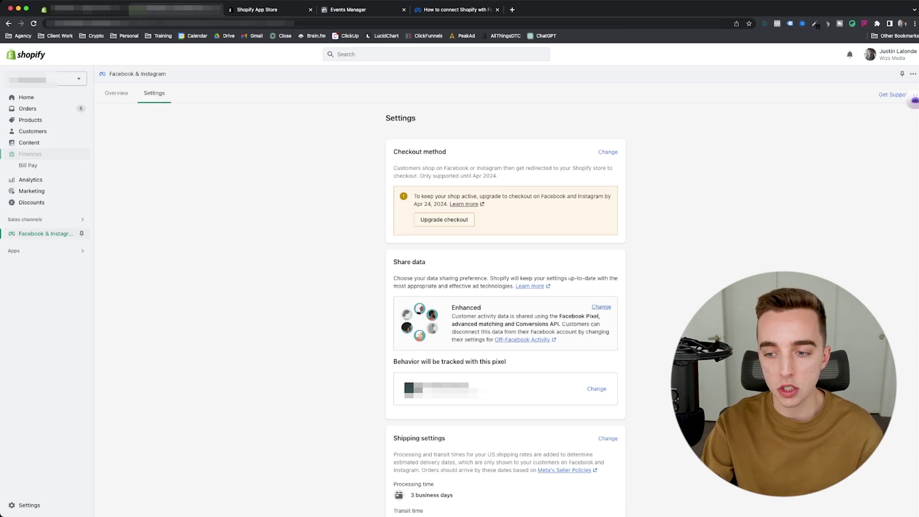
Check that the Facebook & Instagram Settings tab shows Enhanced customer data sharing
click(601, 307)
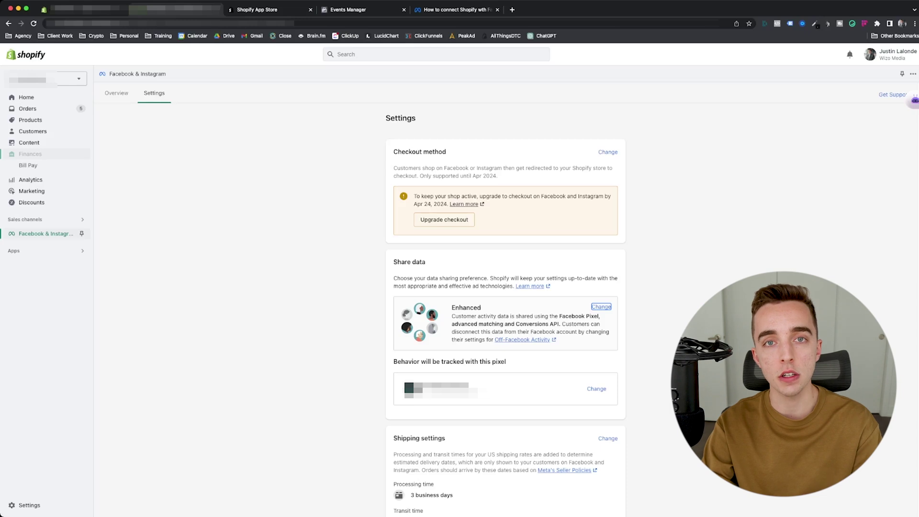
Scroll through the Facebook & Instagram Settings tab to review its options
scroll(506, 287, down, 5)
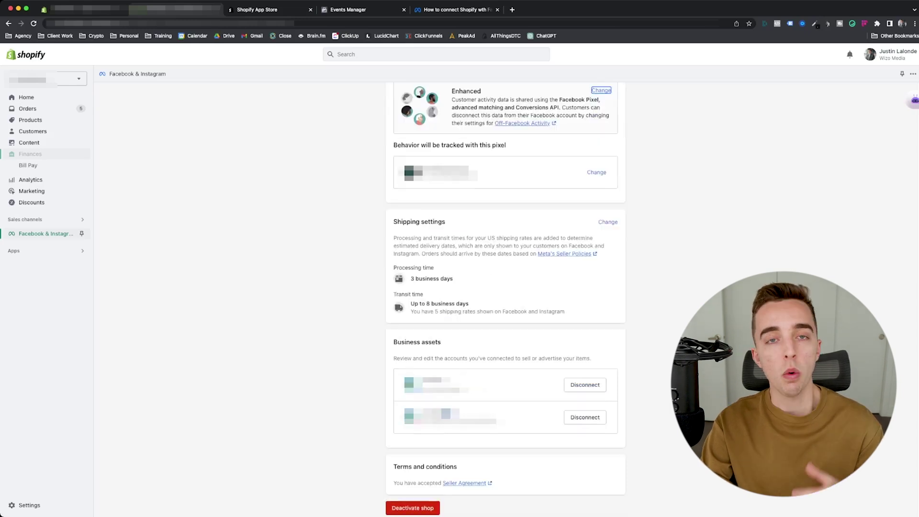
scroll(505, 287, down, 1)
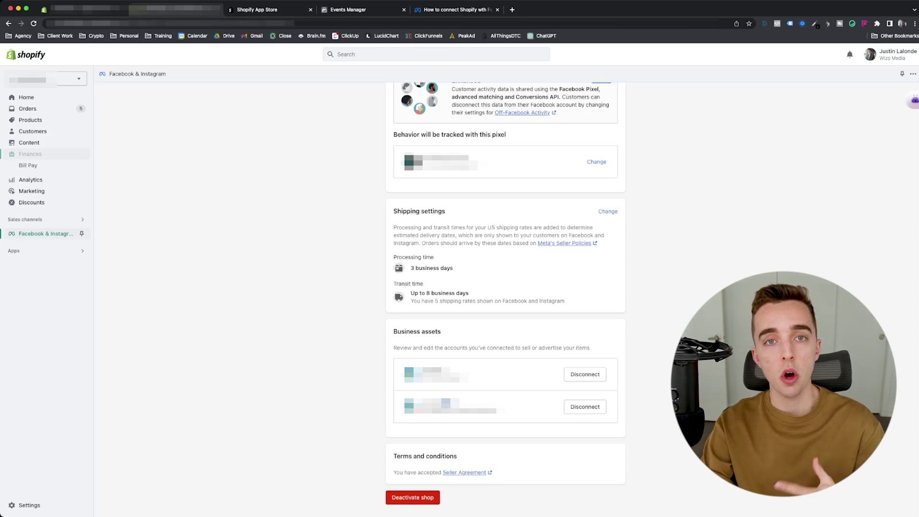
scroll(506, 297, up, 5)
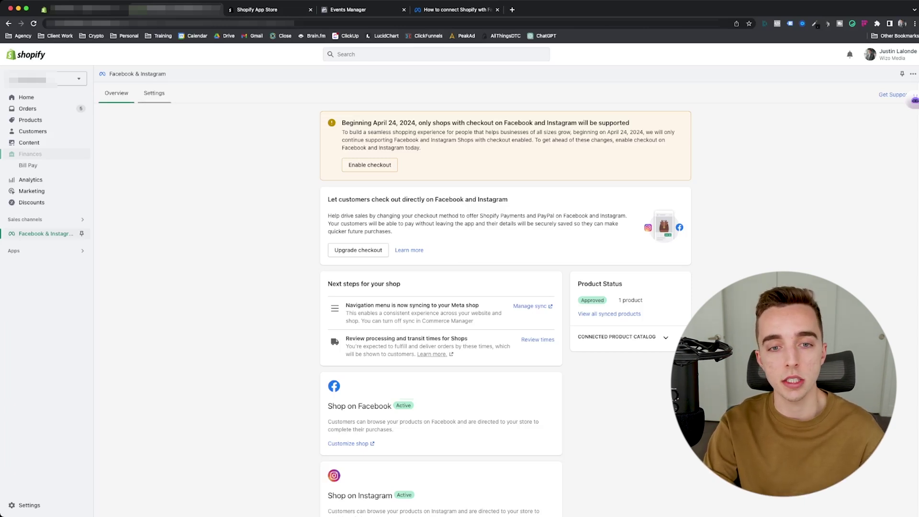
scroll(666, 206, down, 3)
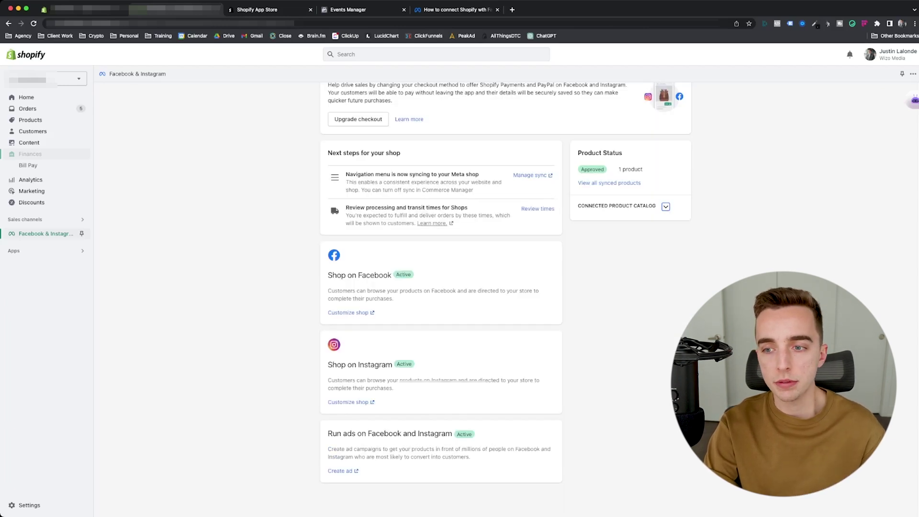
scroll(666, 206, up, 3)
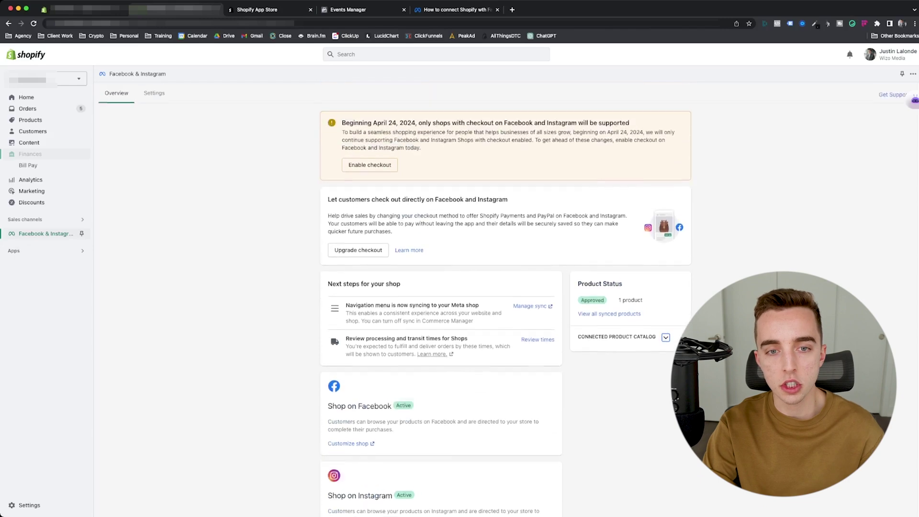
scroll(666, 207, down, 3)
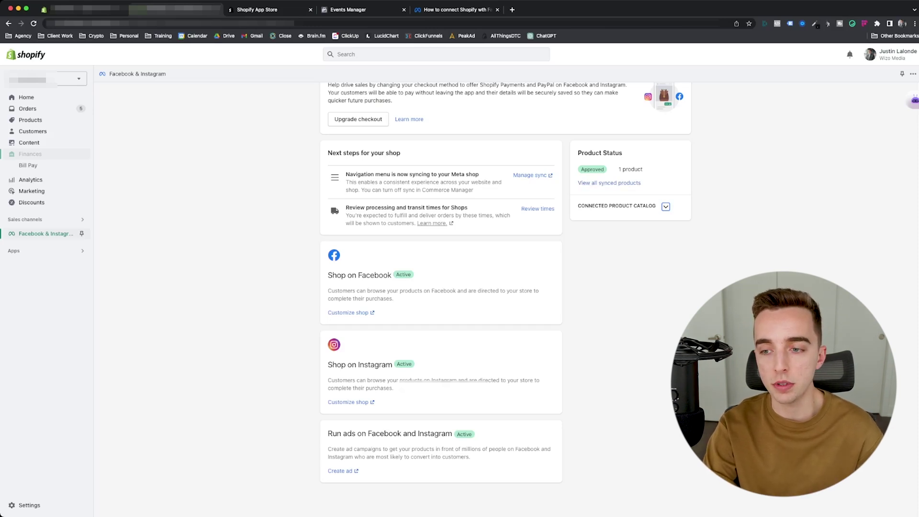
click(666, 207)
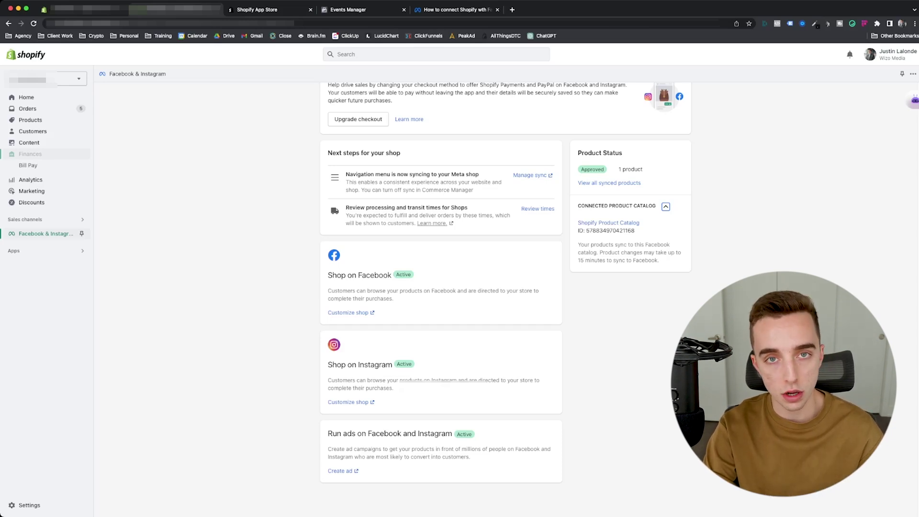
key(Return)
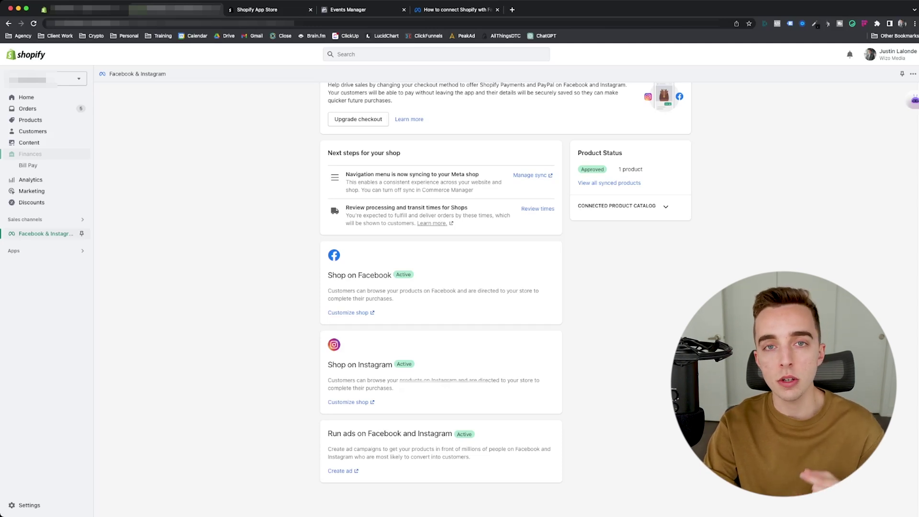
scroll(505, 287, up, 5)
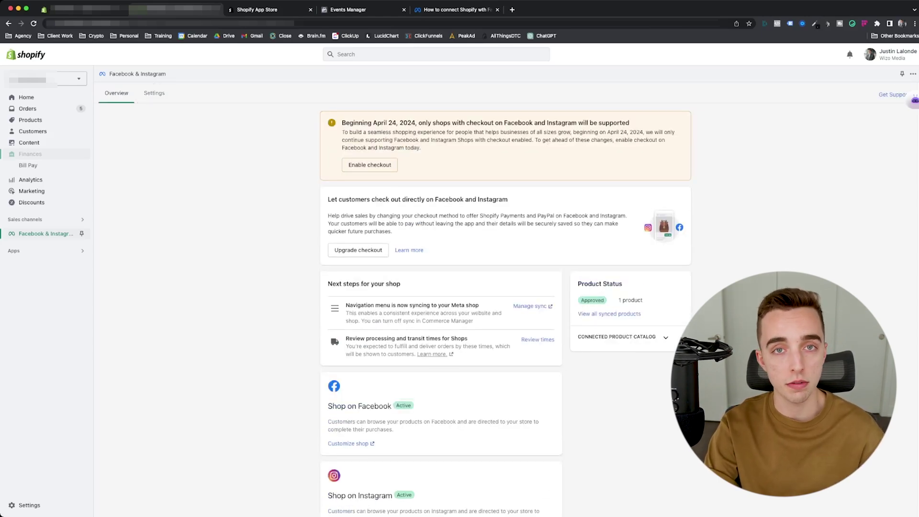
scroll(503, 298, down, 1)
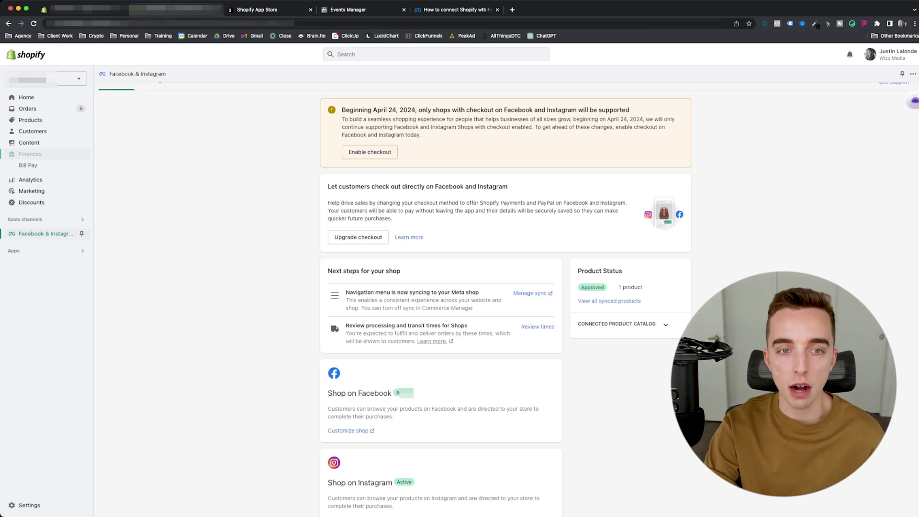
Mark the Shopify setup as completed in the Events Manager dialog and advance to Verify connection
click(349, 9)
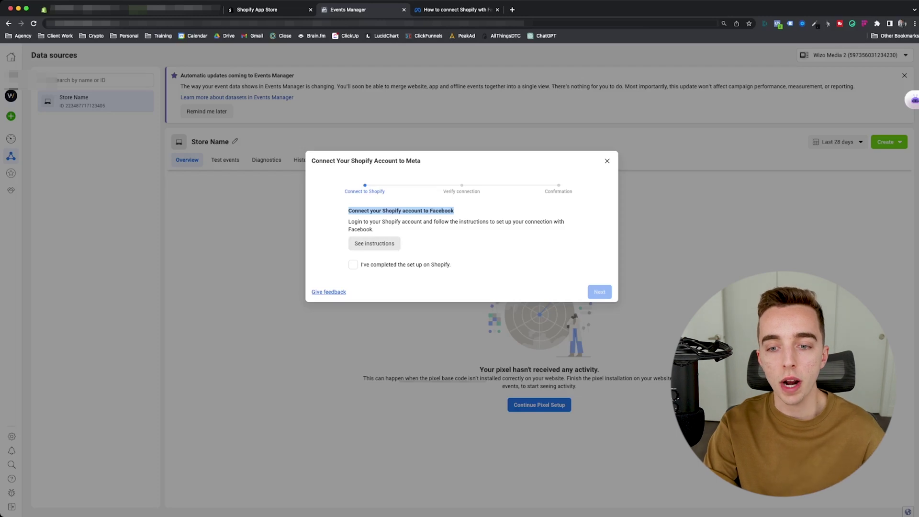
click(353, 264)
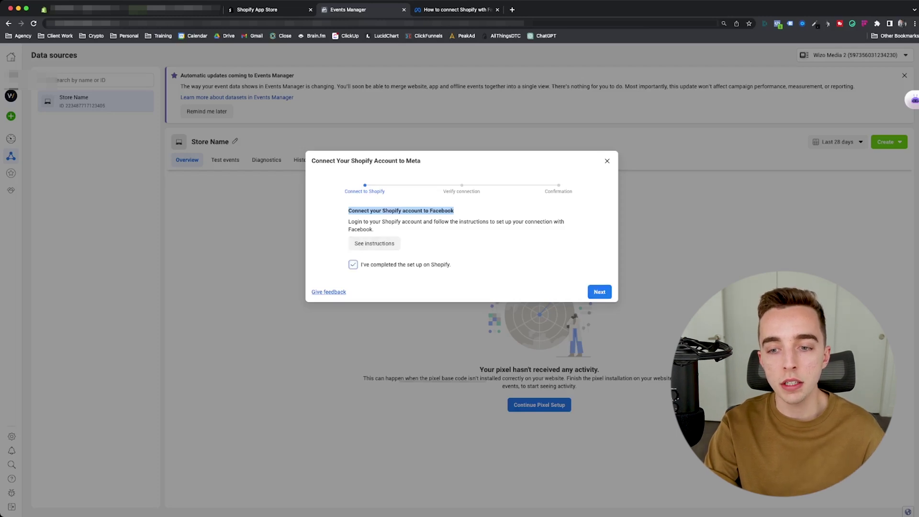
click(600, 291)
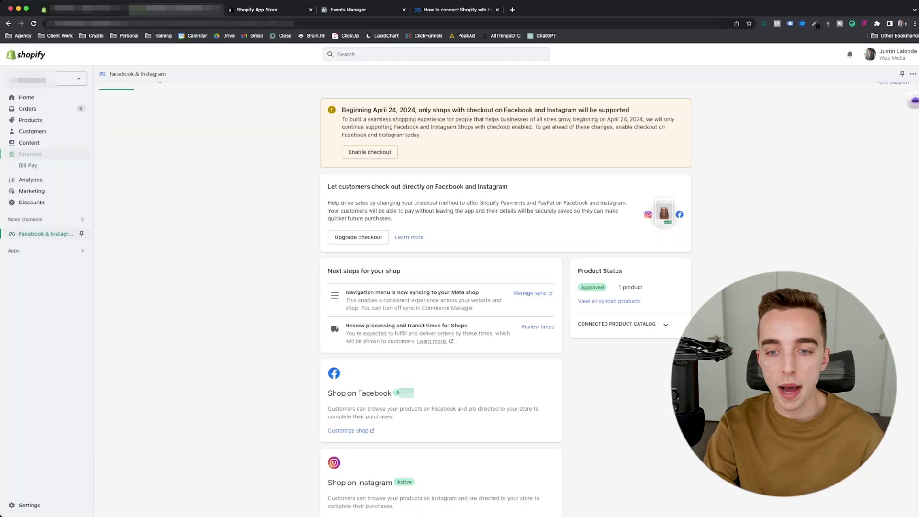
scroll(506, 288, down, 3)
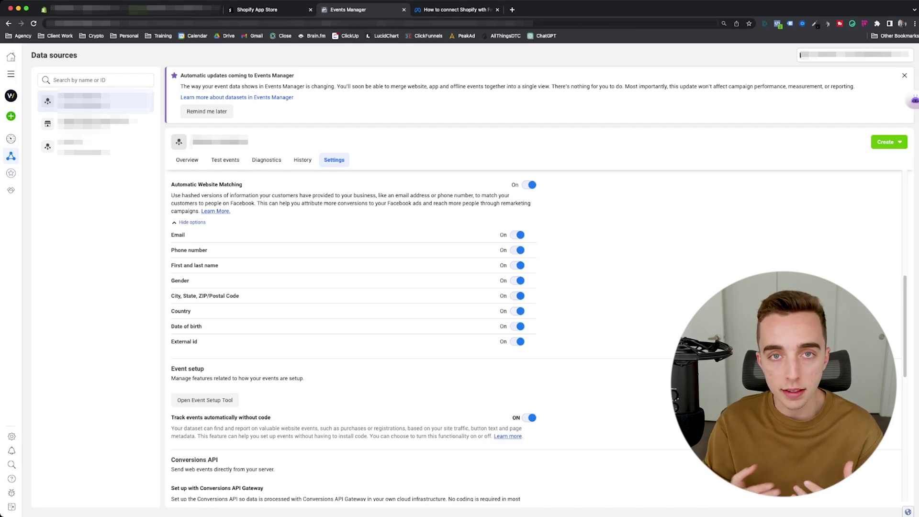
Scroll the pixel's Settings to review Automatic Website Matching and automatic event tracking
scroll(354, 335, down, 1)
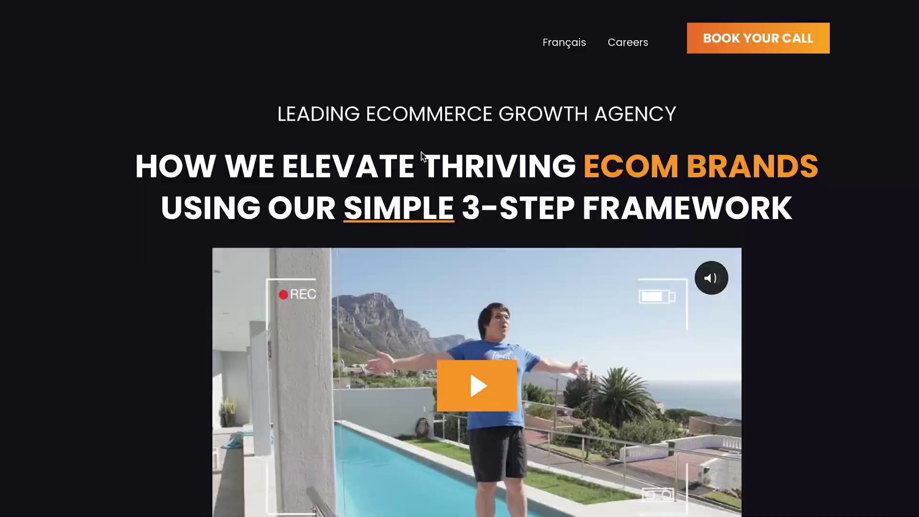
Book the 21:15 demo call slot on Monday, May 8, 2023 and continue to details
scroll(422, 156, down, 10)
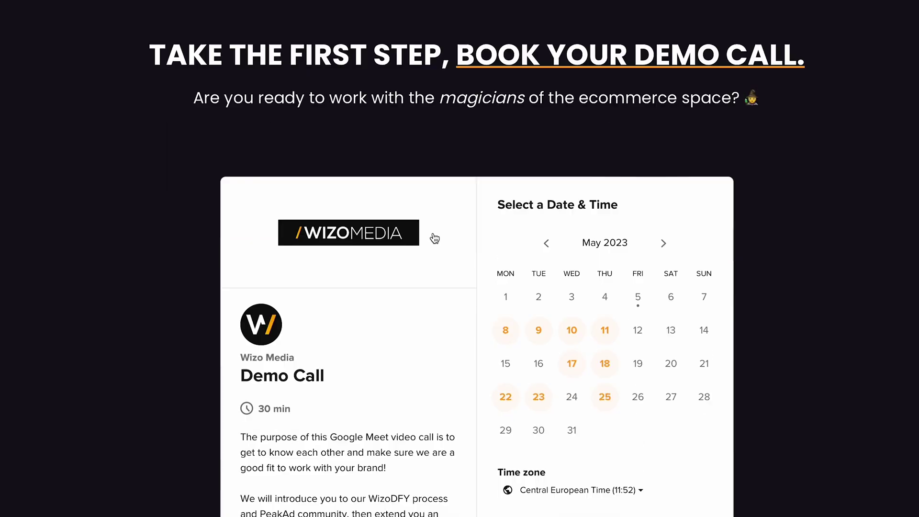
click(504, 333)
click(671, 283)
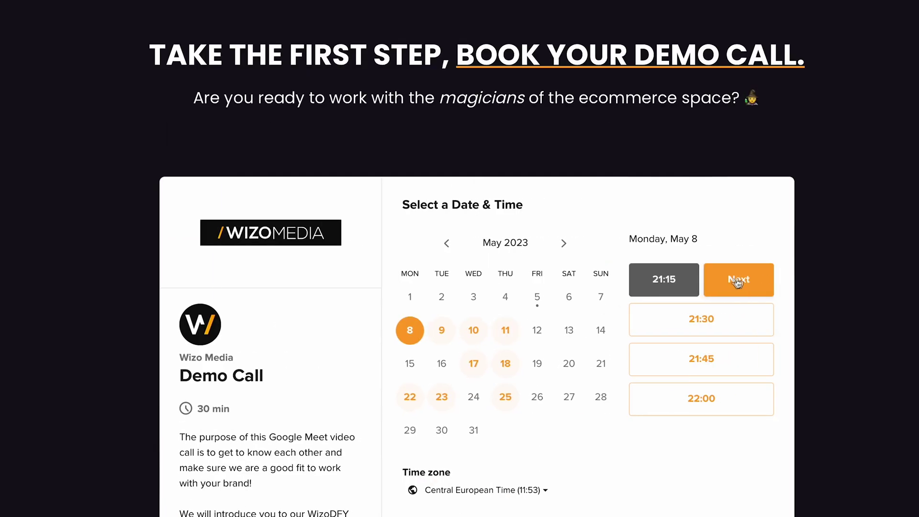
click(737, 279)
Paste the website URL into the booking details form
scroll(516, 300, down, 3)
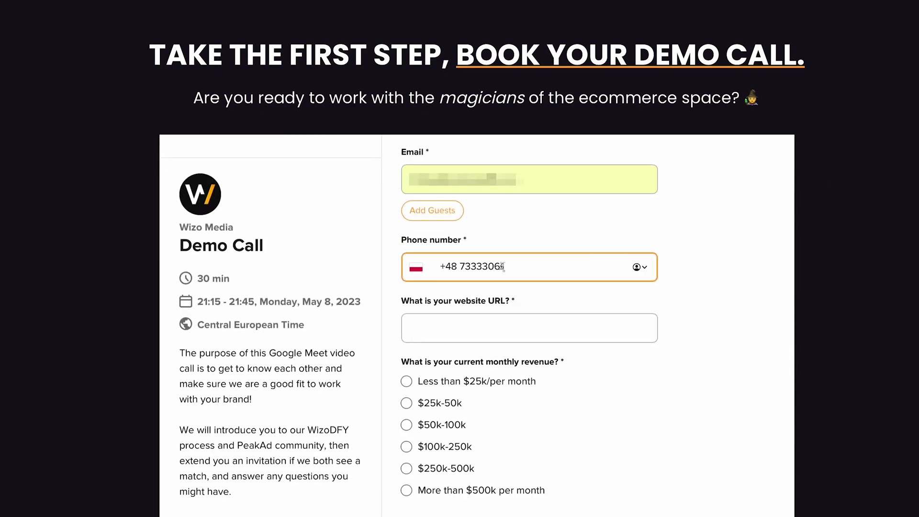
click(496, 324)
text(https://www.instagram.com/cichowlasp/)
scroll(520, 269, down, 3)
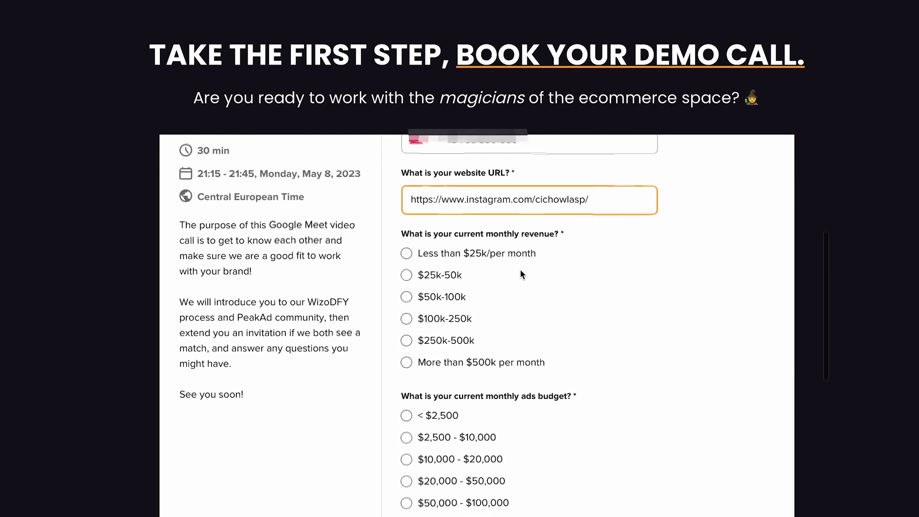